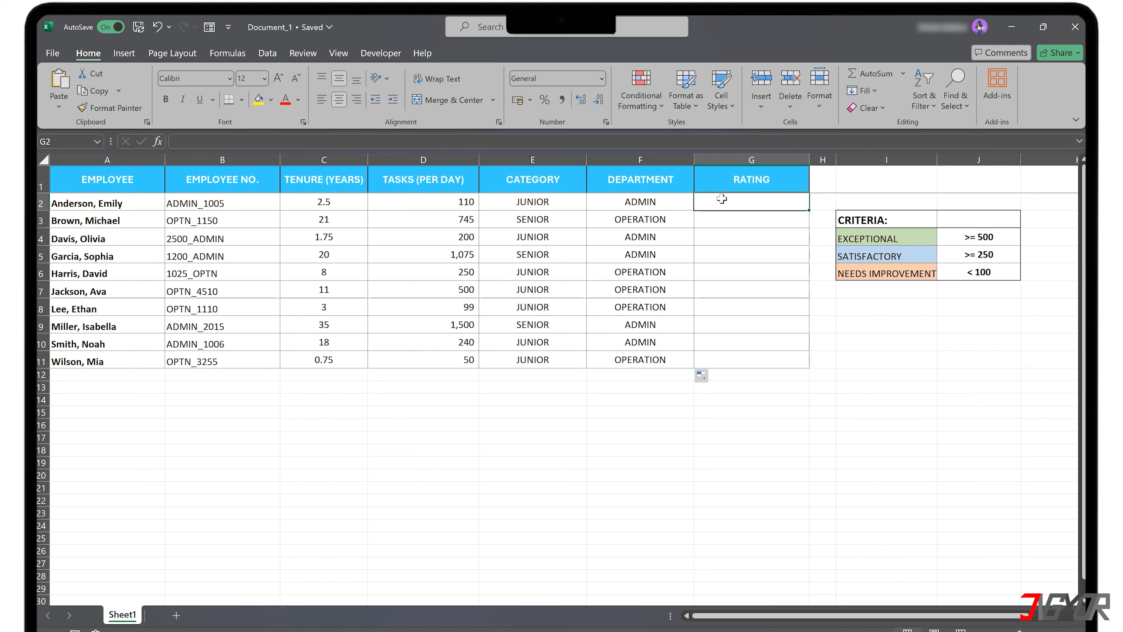
Start an IF formula in G2 that returns the absolute $I$4 label when D2 is at least 500.
double_click(721, 200)
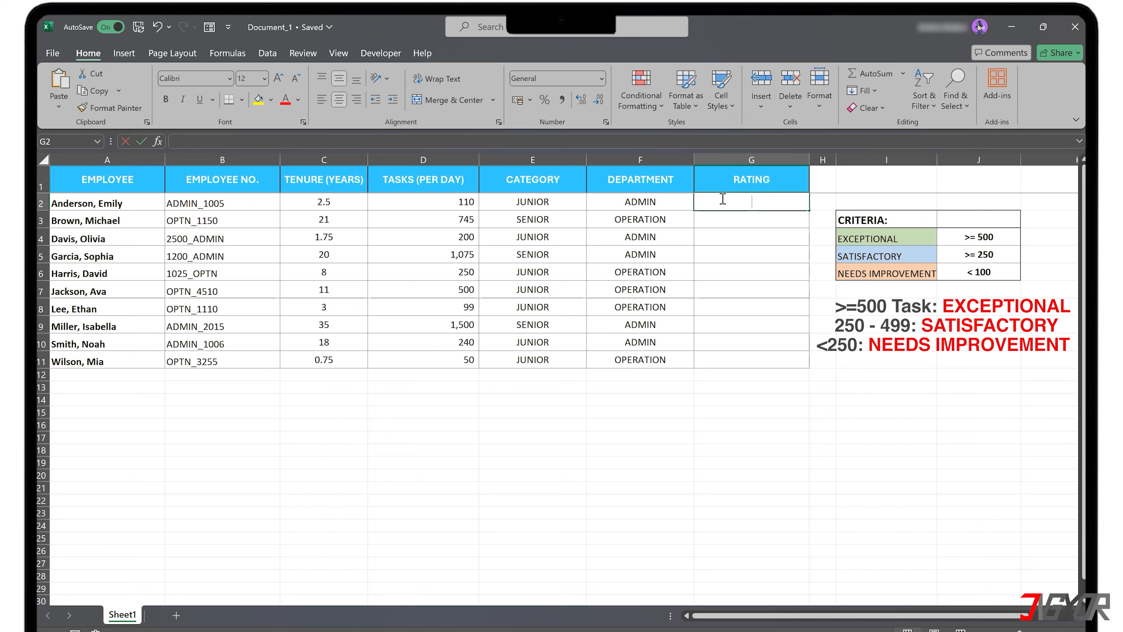
type("=")
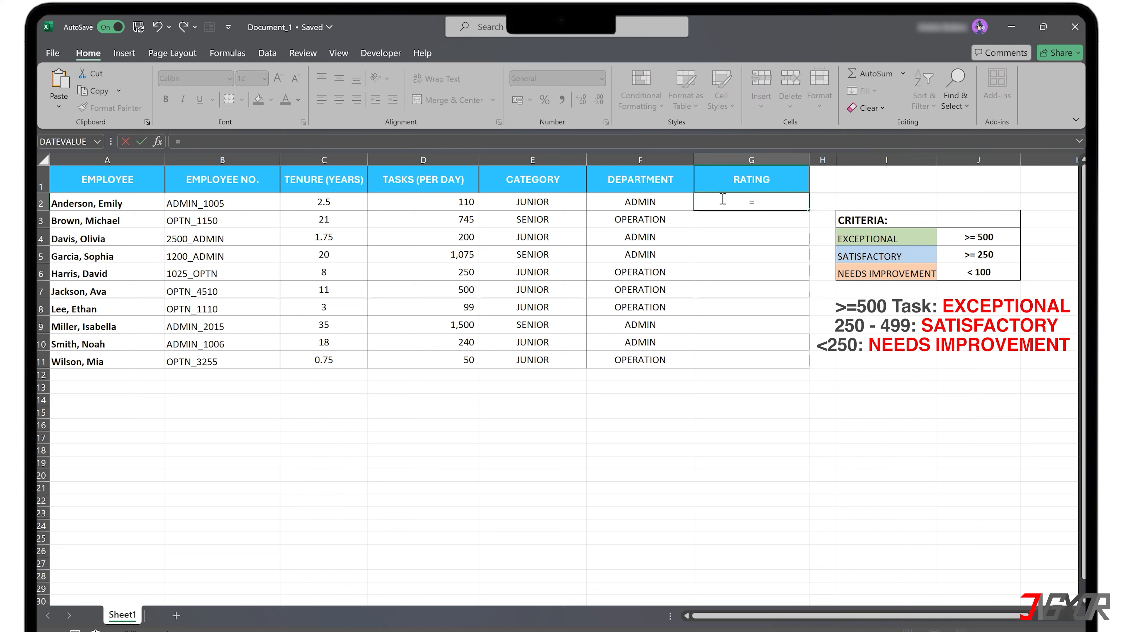
type("IF(")
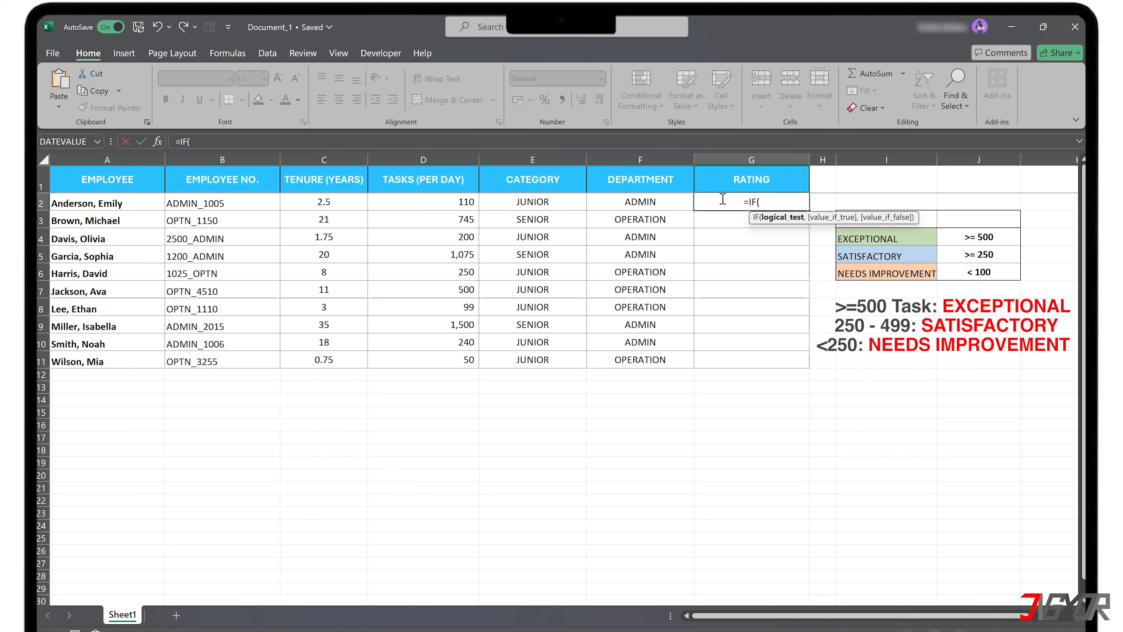
left_click(460, 203)
type(">=")
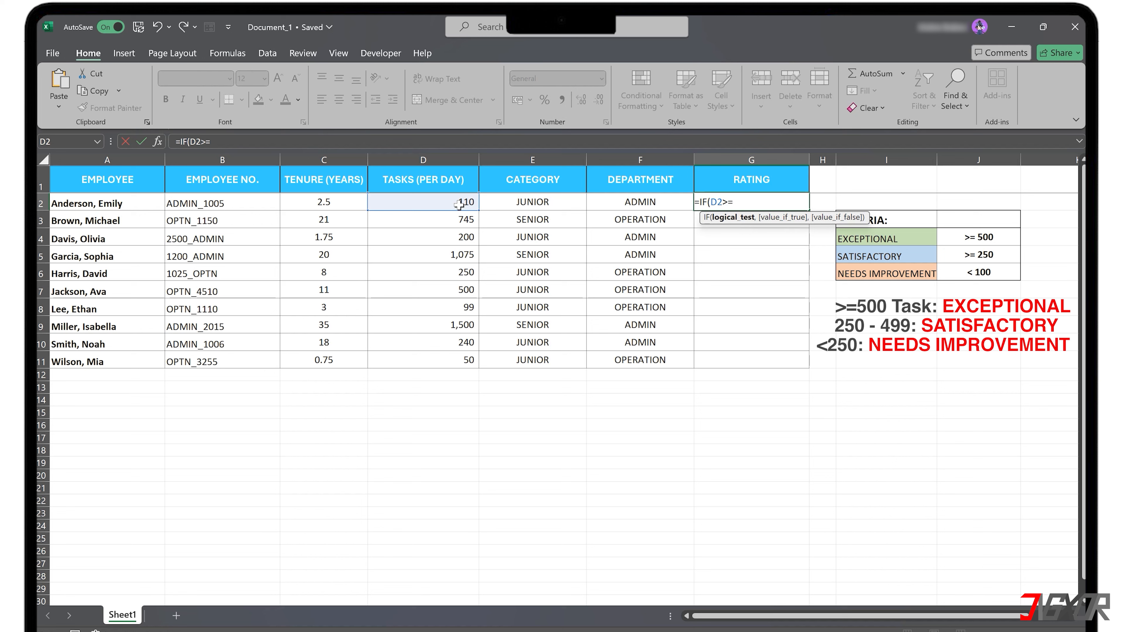
type("500,")
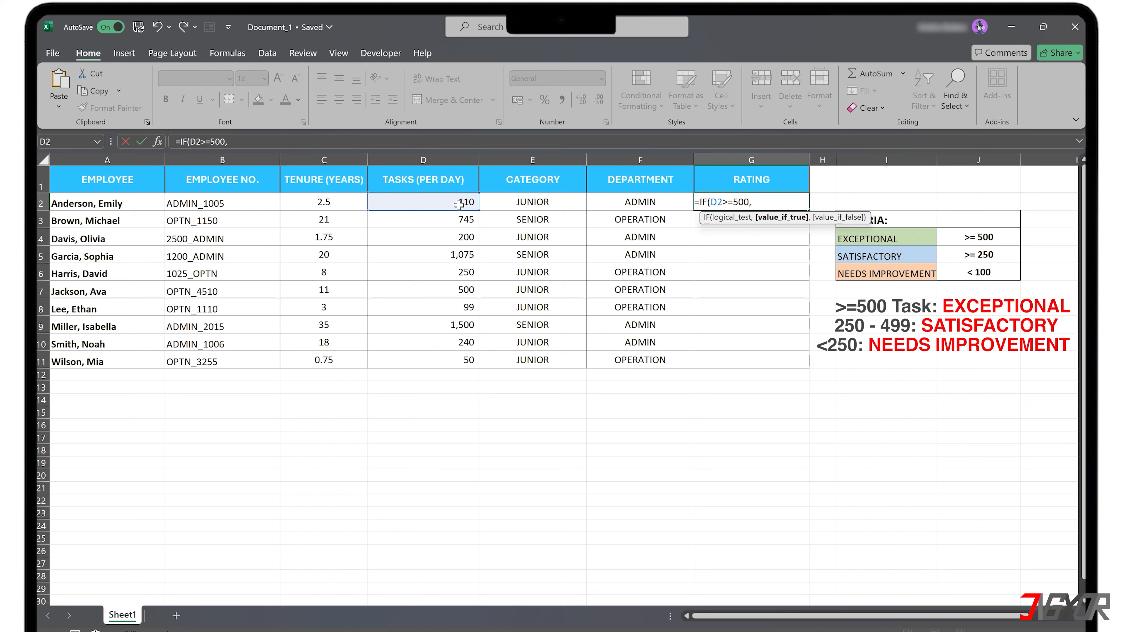
left_click(884, 238)
key("F4")
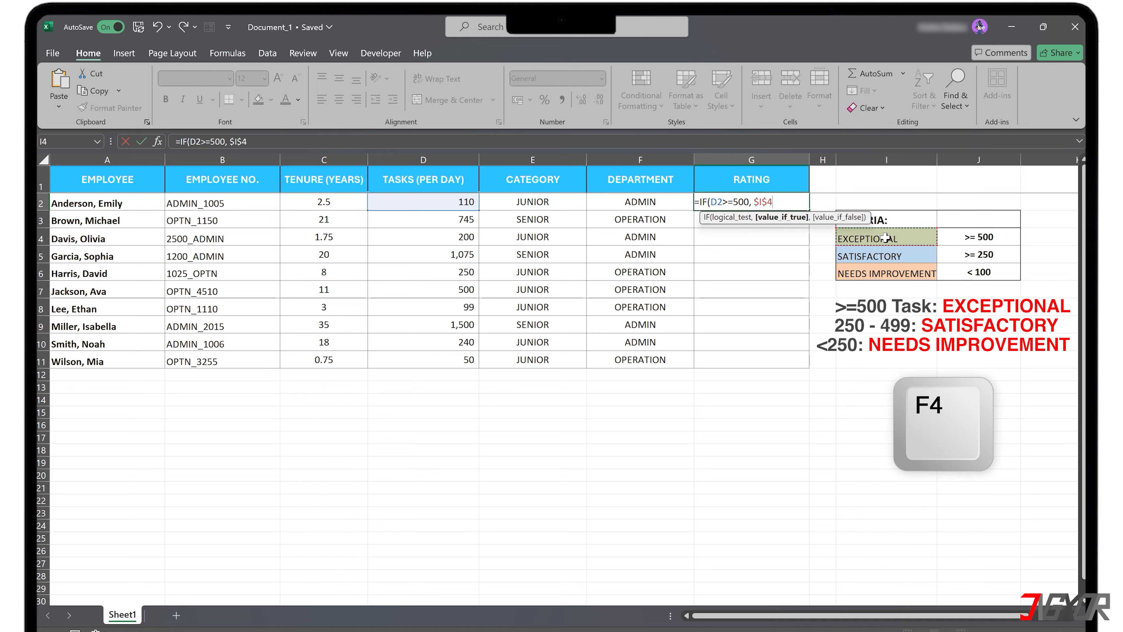
type(", )")
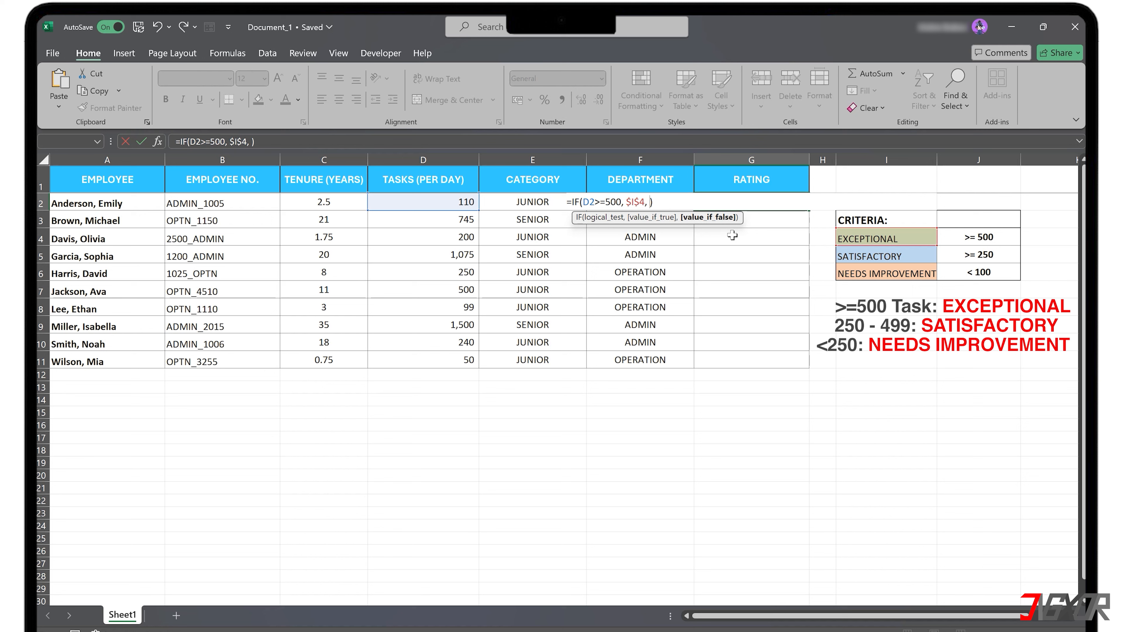
Nest a second IF returning $I$5 when D2 is at least 250, otherwise $I$6, and enter the formula.
type("IF()")
left_click(418, 203)
type(">=")
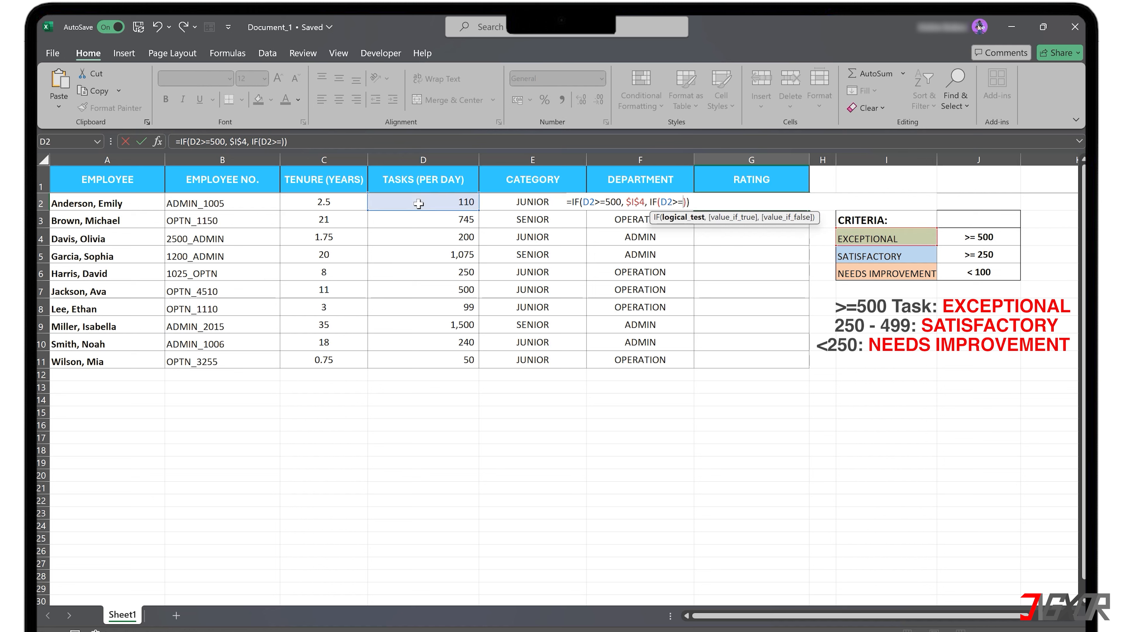
type("250,")
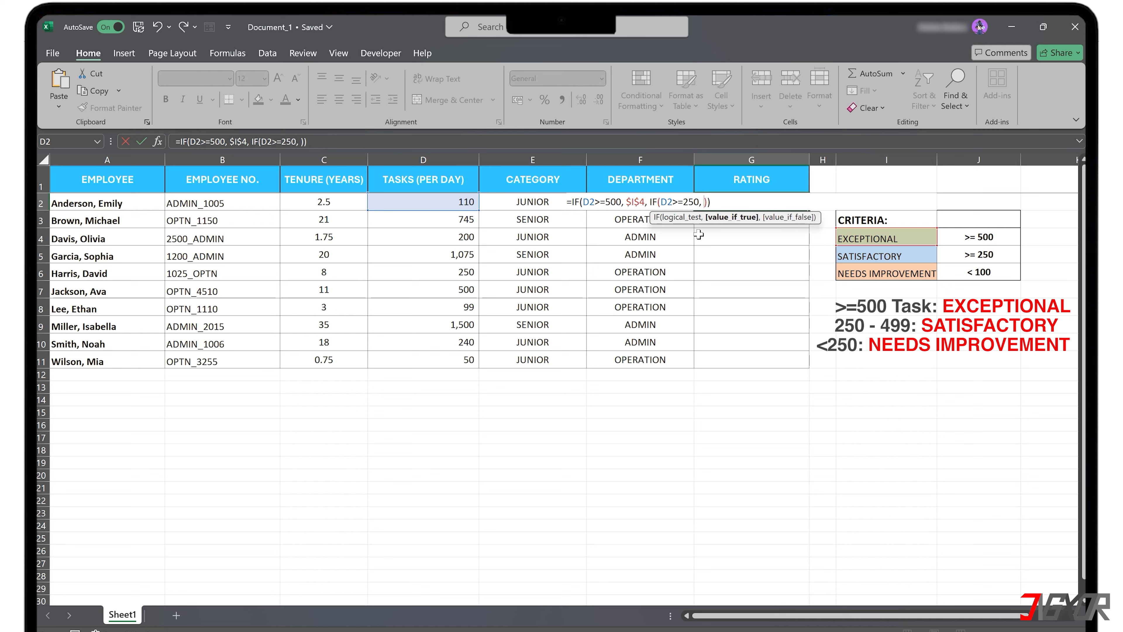
left_click(870, 256)
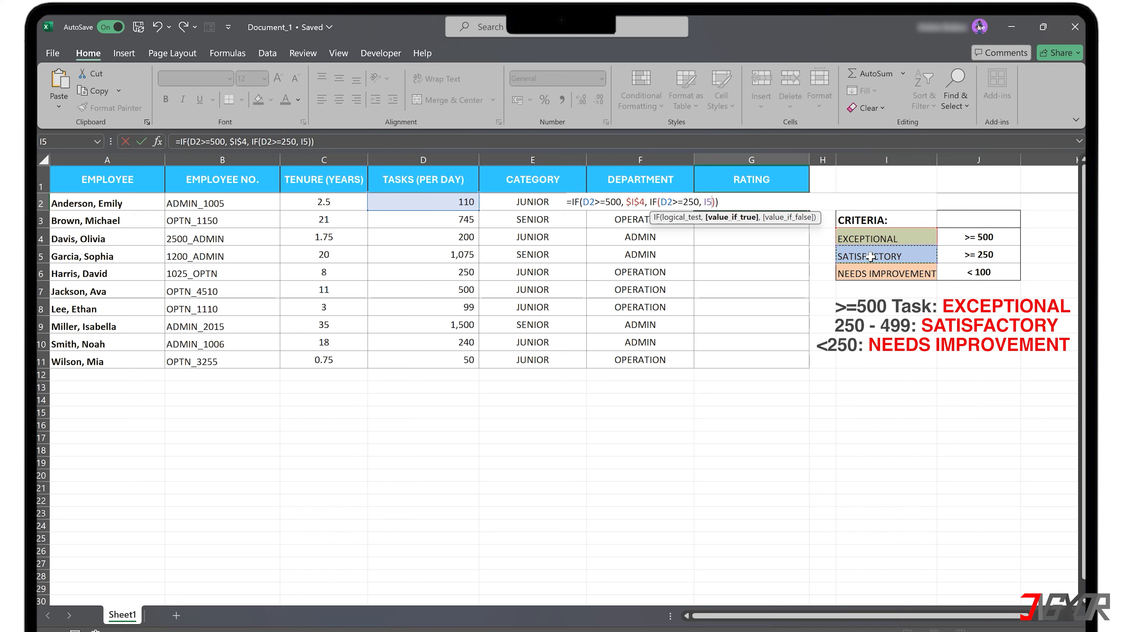
key("F4")
type(",")
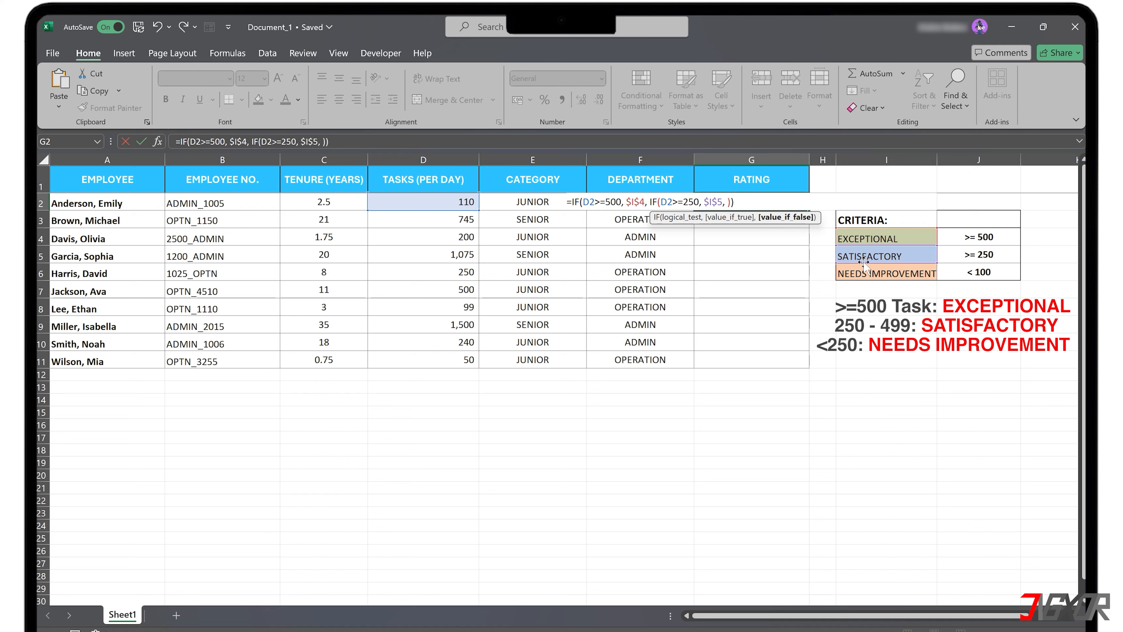
left_click(870, 271)
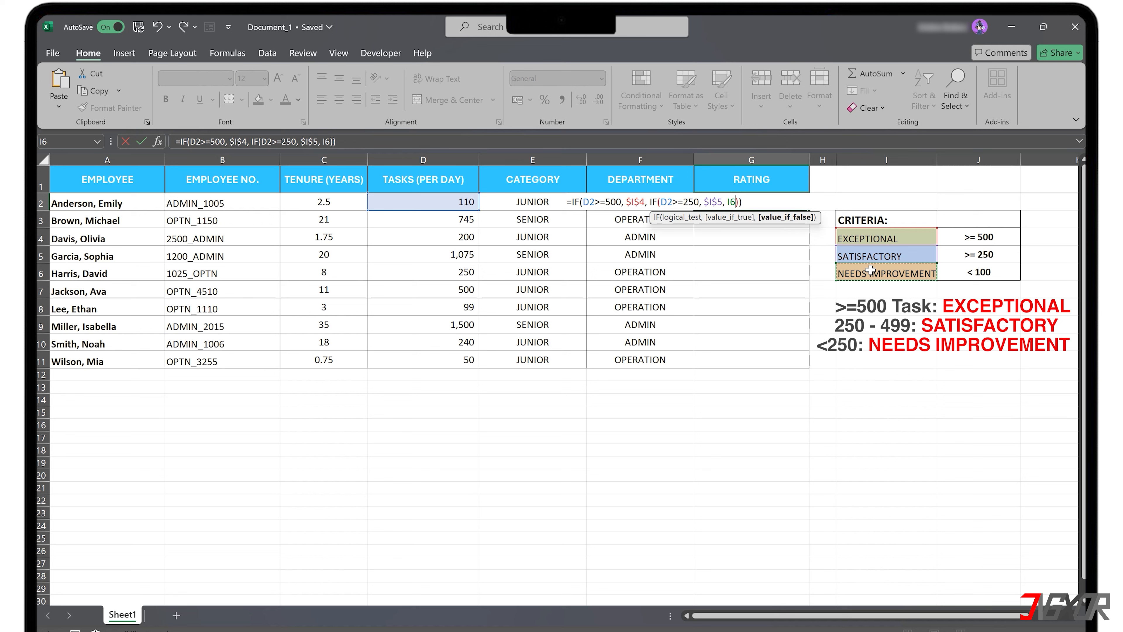
key("F4")
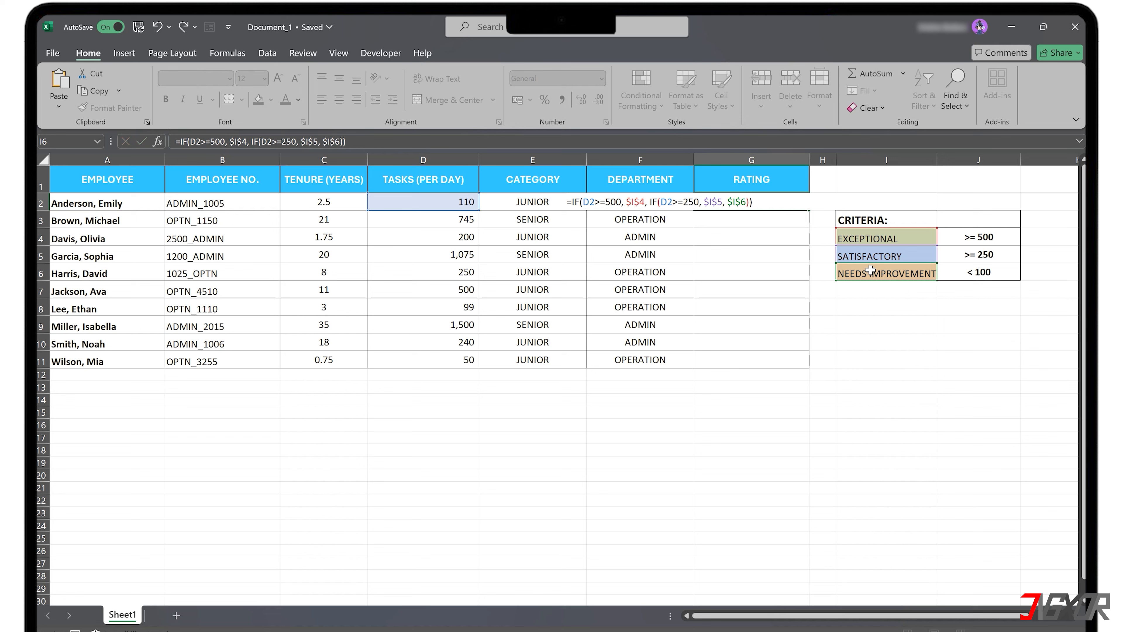
key("Return")
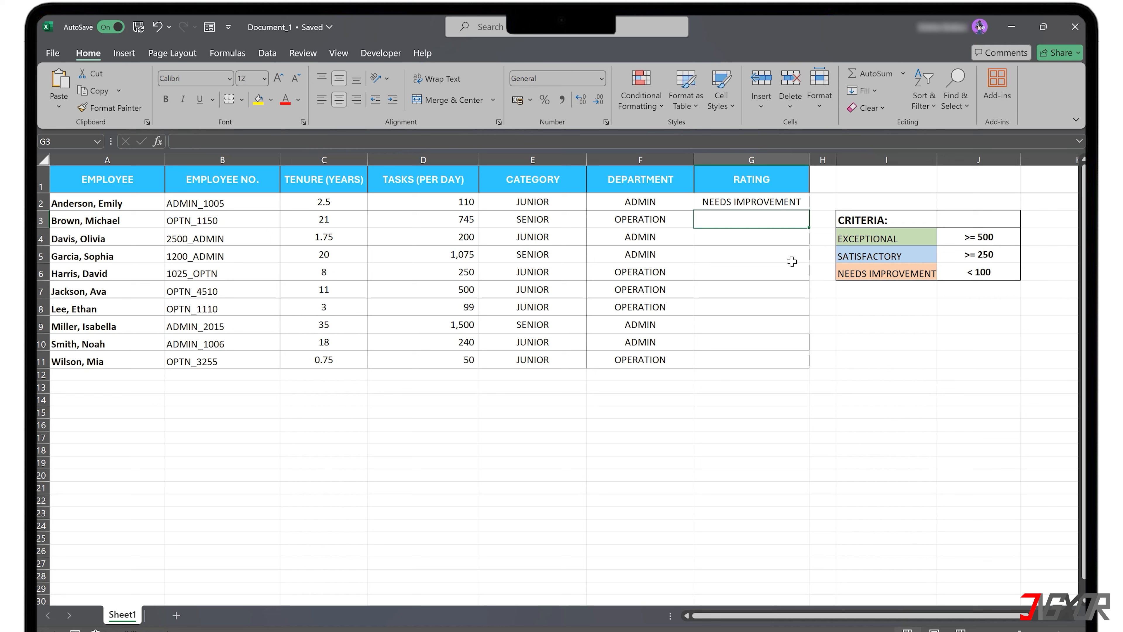
Fill the rating formula from G2 down through G11.
left_click(799, 204)
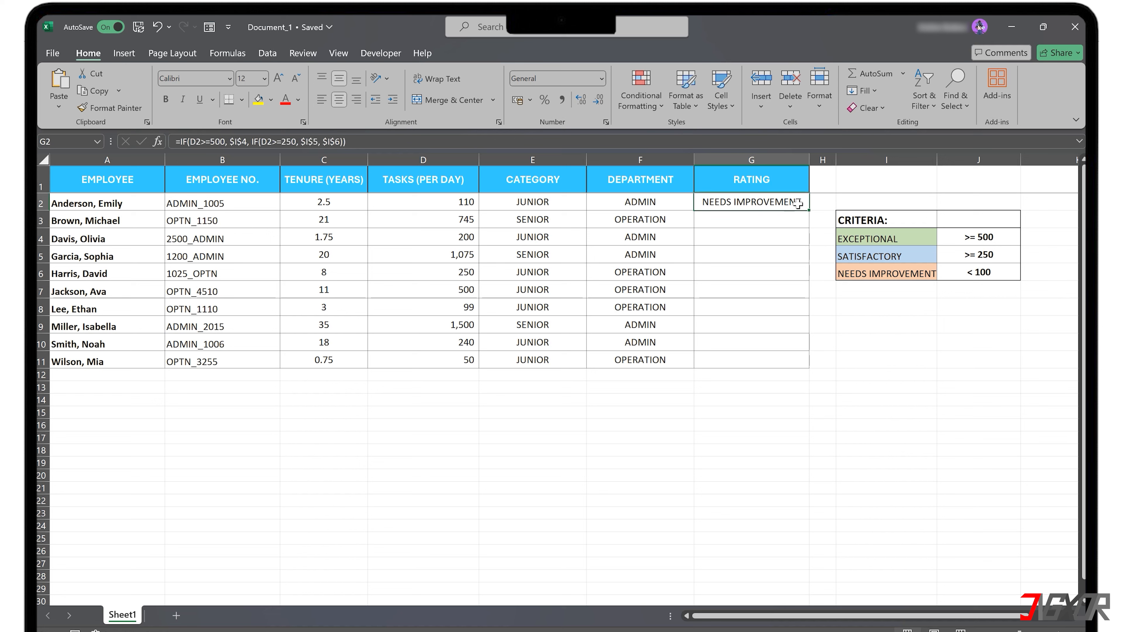
double_click(809, 210)
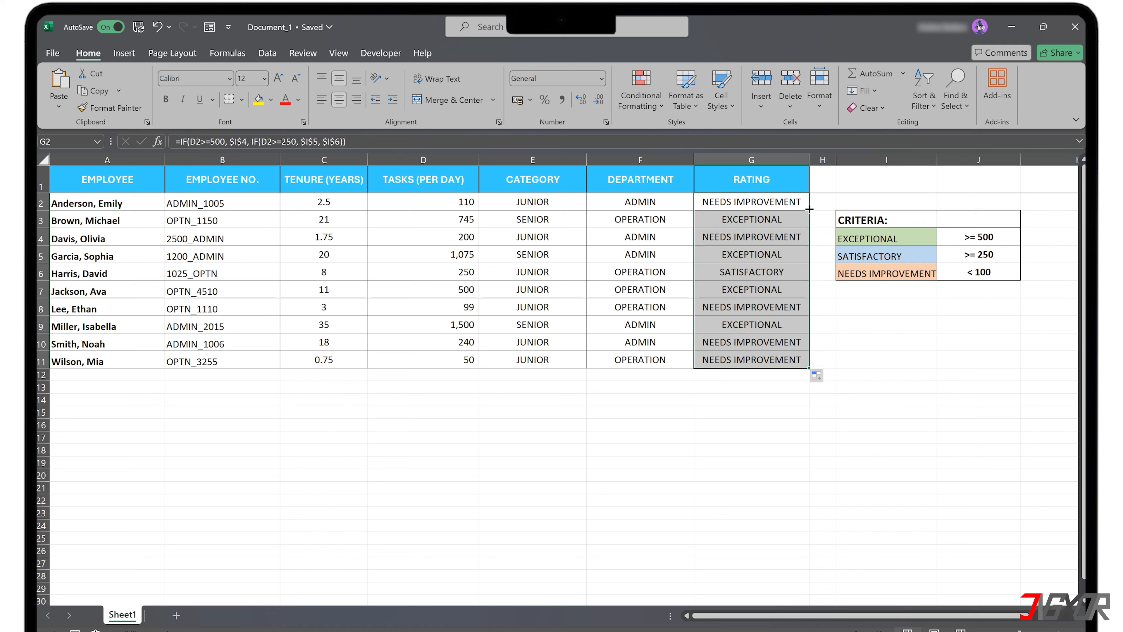
Write G2 as an IFS formula: D2>=500 gives $I$4, D2>=250 gives $I$5, D2<=249 gives $I$6.
left_click(786, 217)
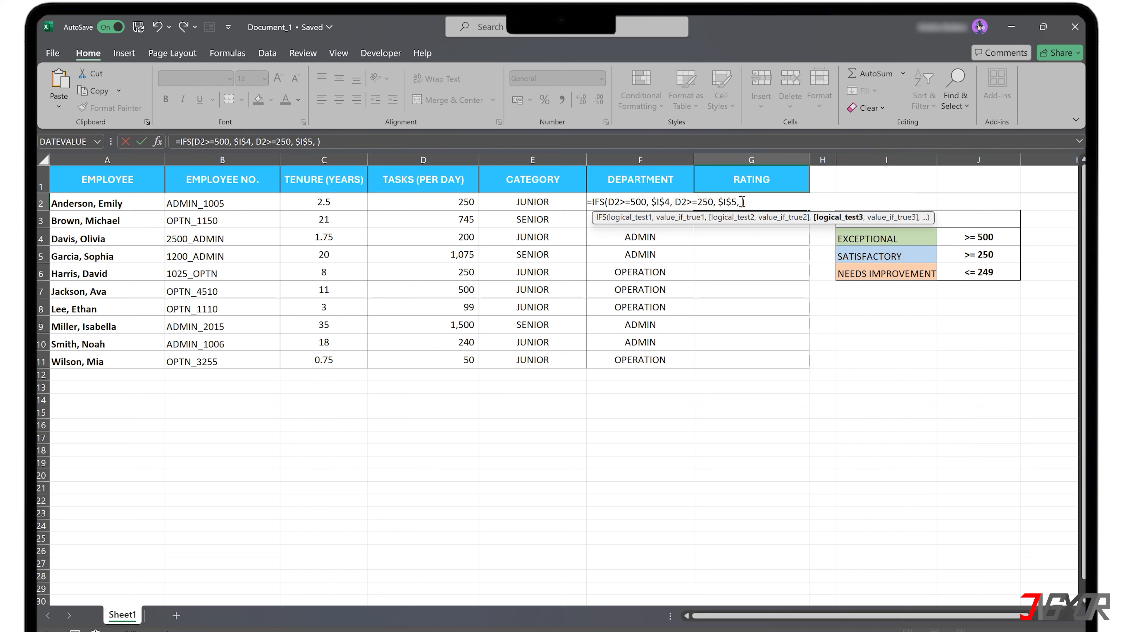
left_click(442, 203)
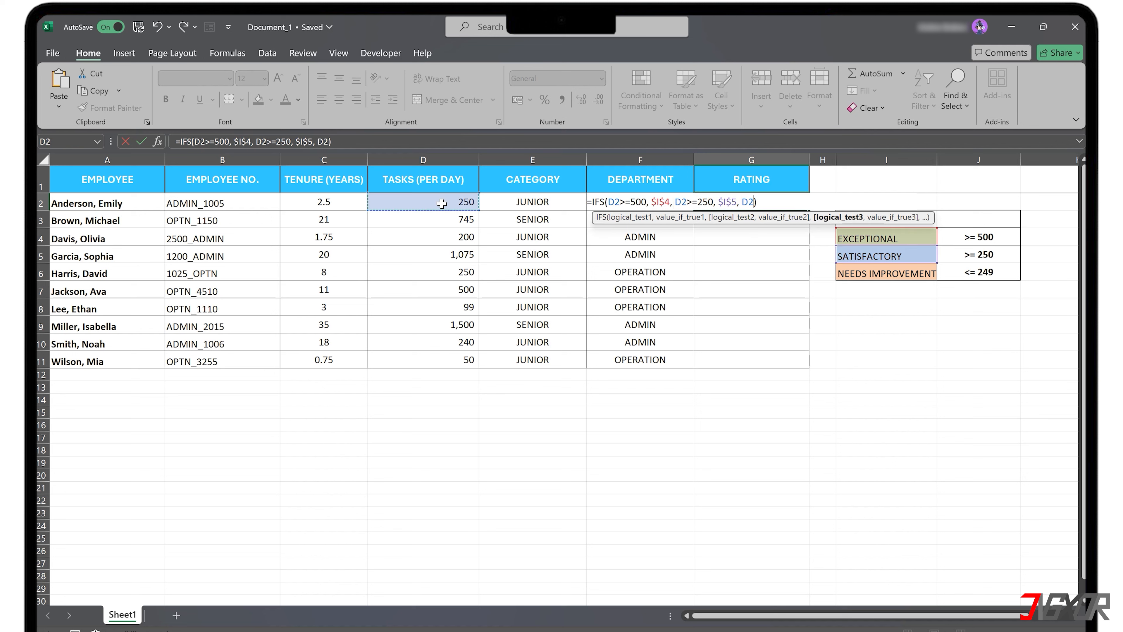
type("<=249,")
left_click(883, 272)
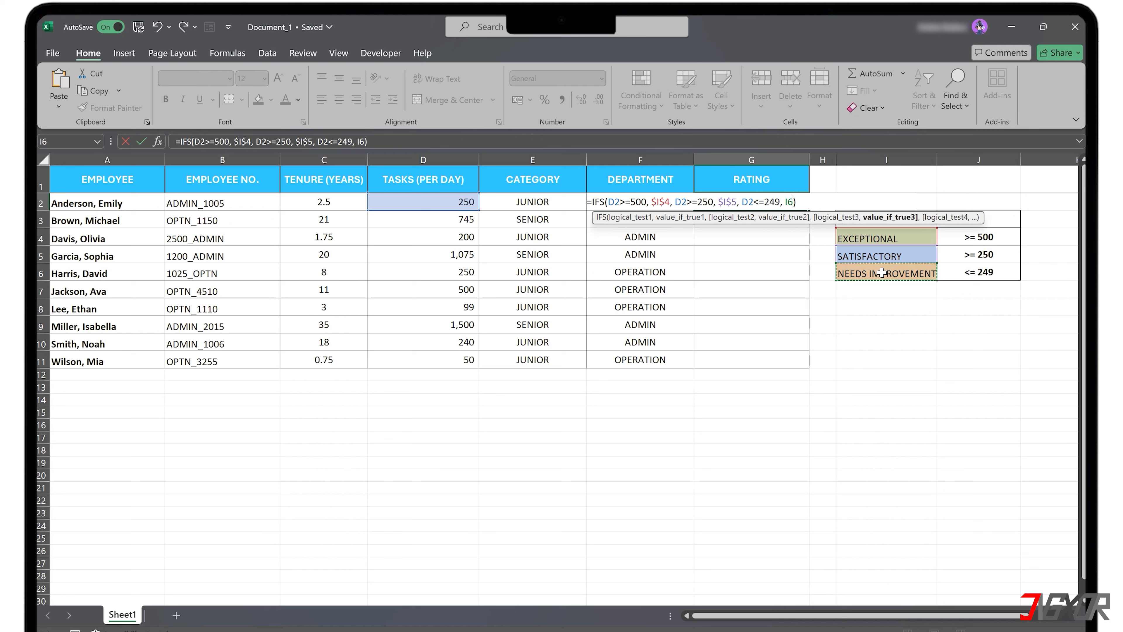
key("F4")
type(")")
key("Return")
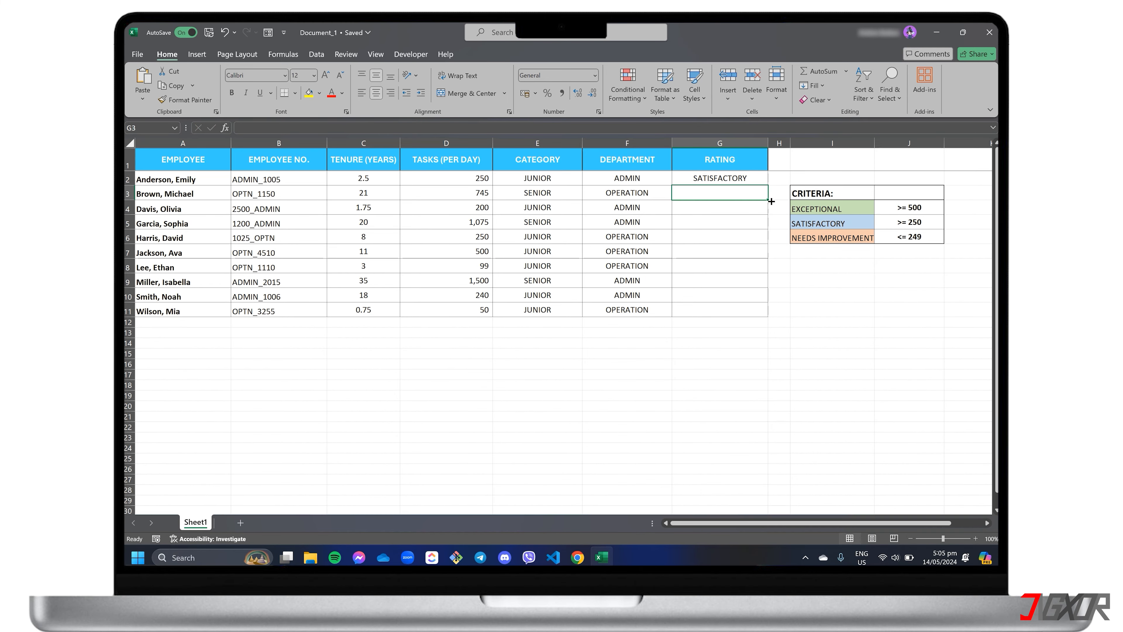
Fill the IFS rating formula from G2 down through G11.
left_click(751, 179)
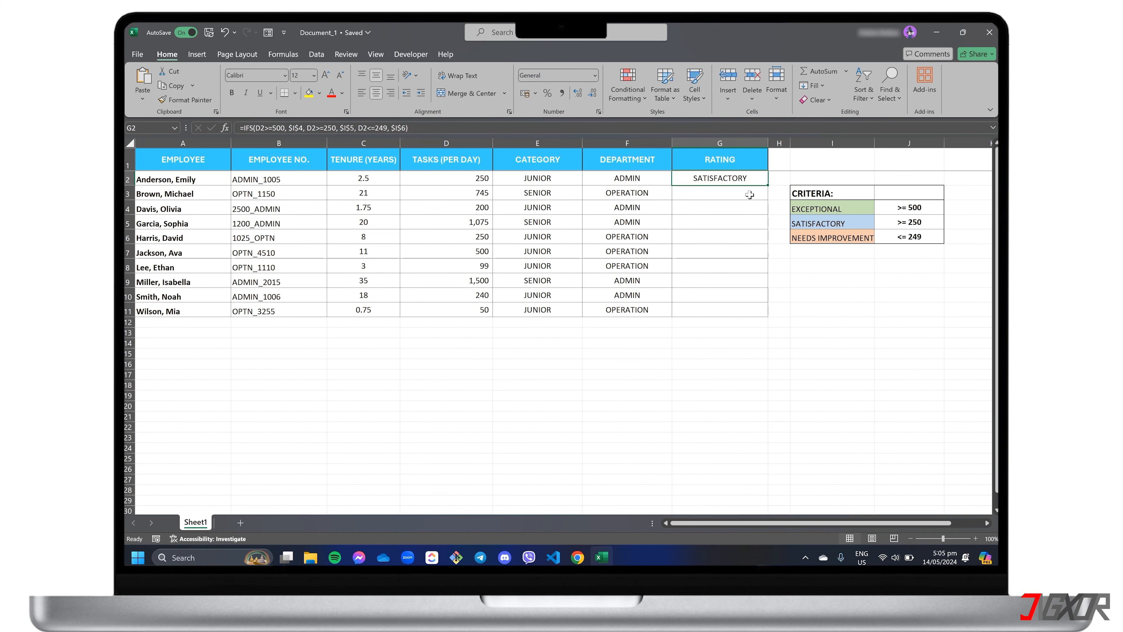
double_click(768, 186)
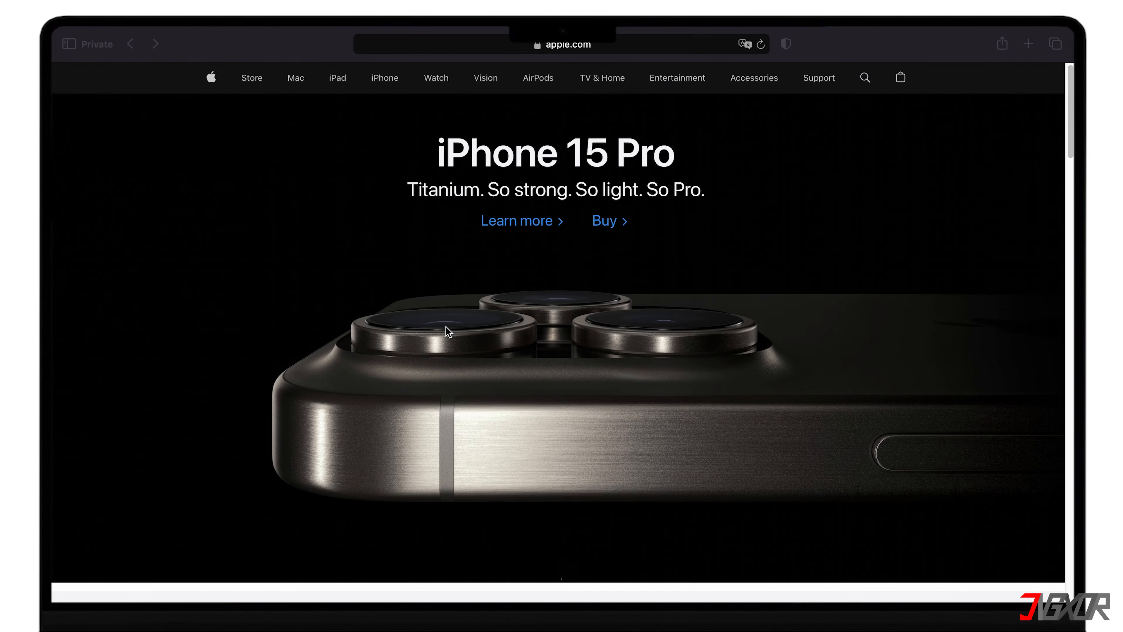
scroll(446, 327, "down", 5)
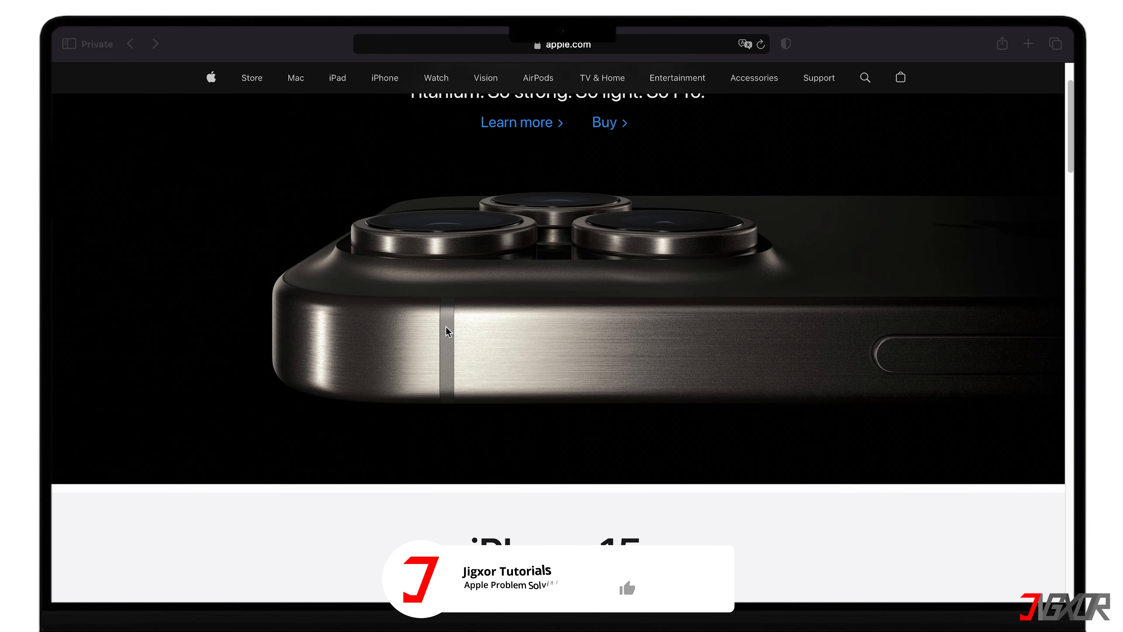
scroll(446, 326, "down", 5)
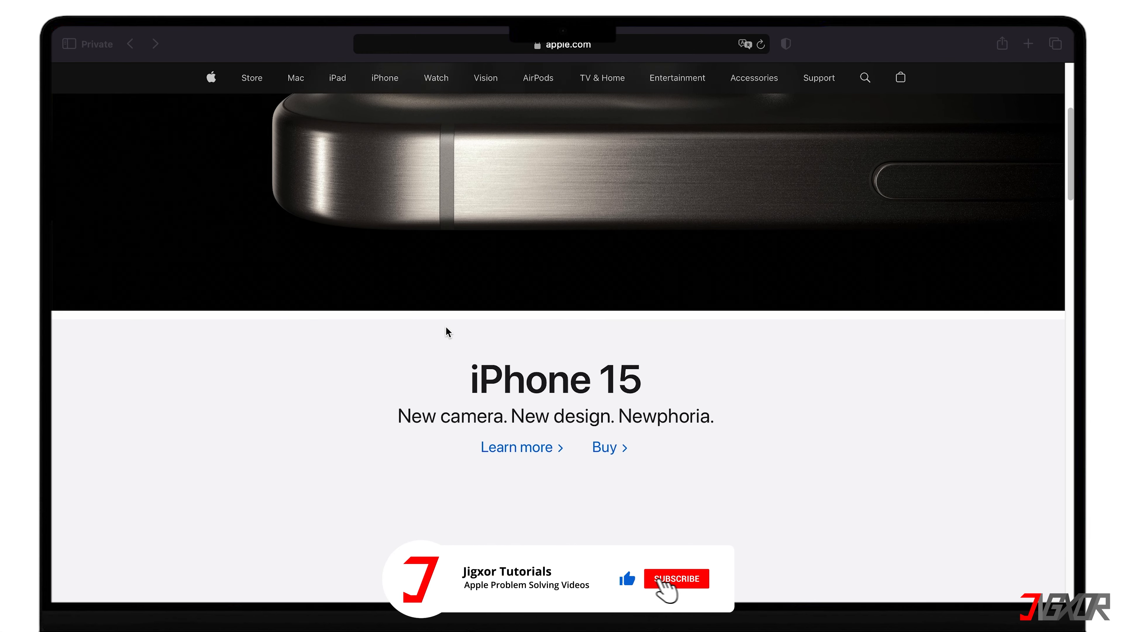
scroll(446, 327, "down", 5)
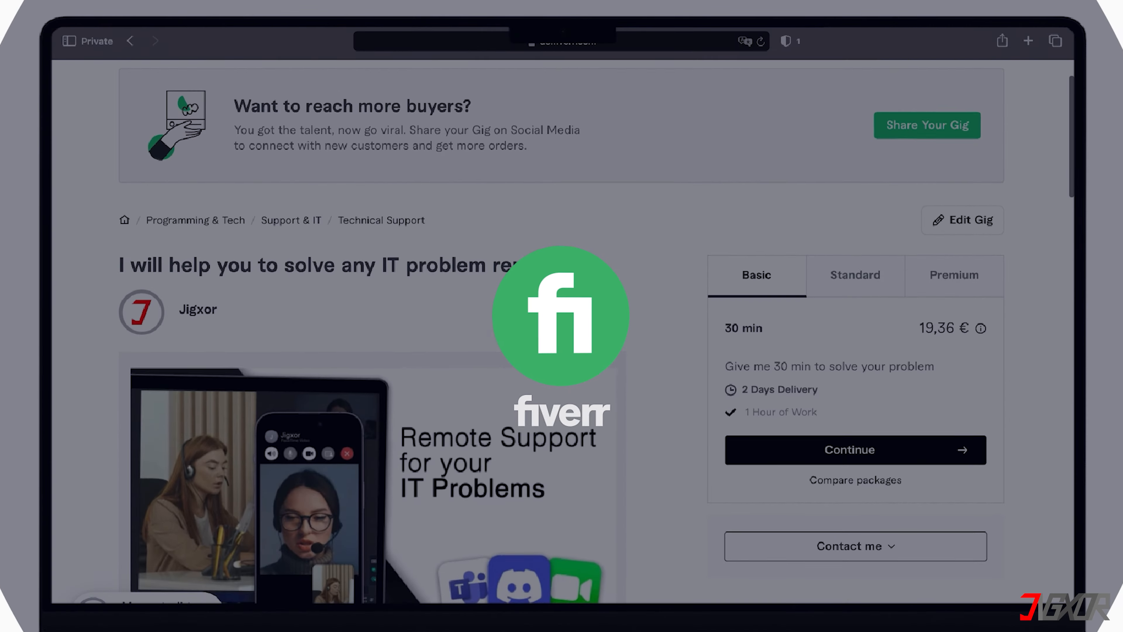
scroll(562, 332, "down", 10)
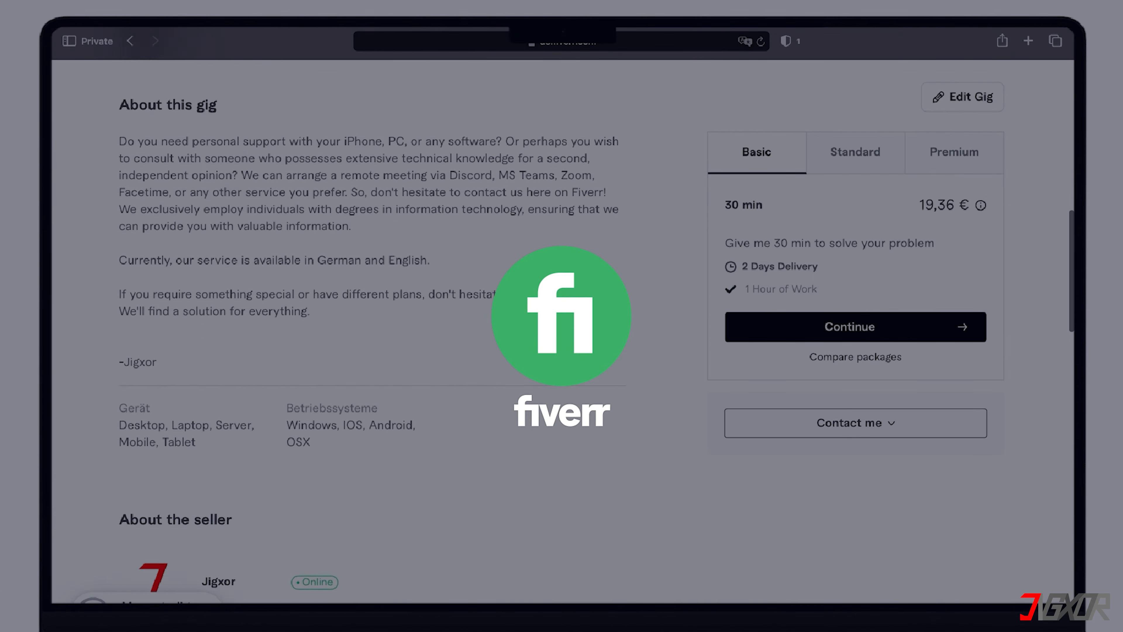
scroll(573, 313, "down", 15)
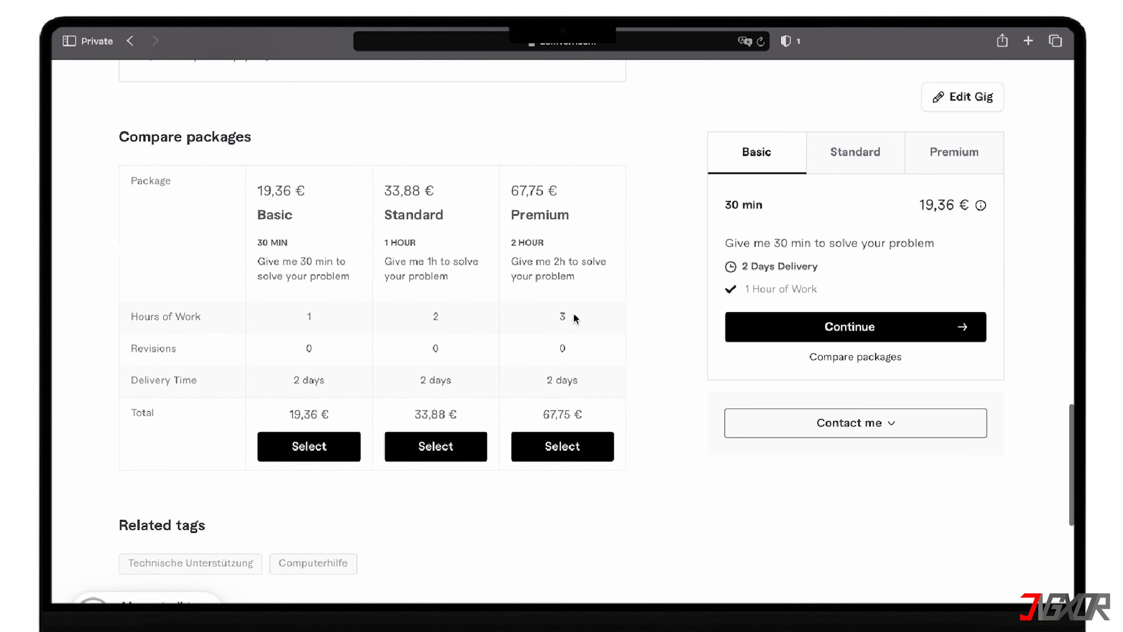